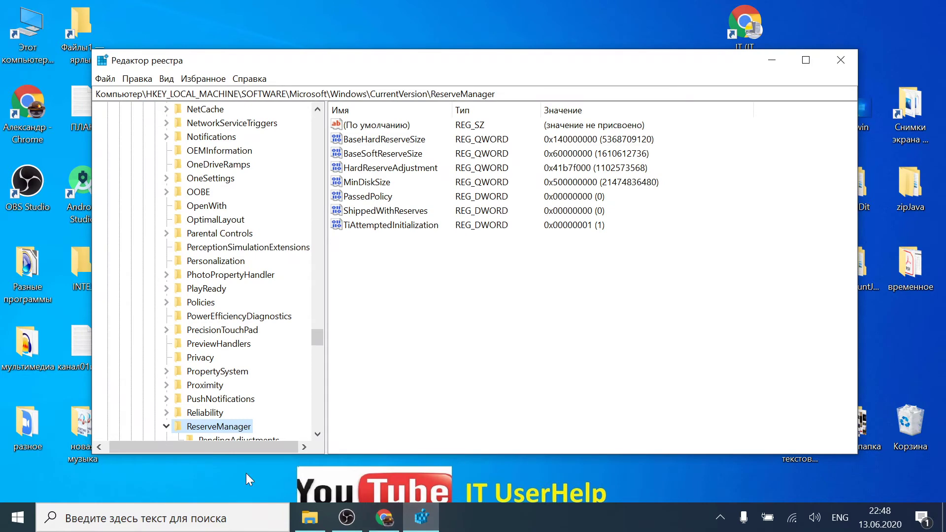
Collapse the HKEY_LOCAL_MACHINE branch and export it to the desktop as a registry file named 13062020.
{"action": "left_click_drag", "start_coordinate": [316, 333], "coordinate": [338, 92]}
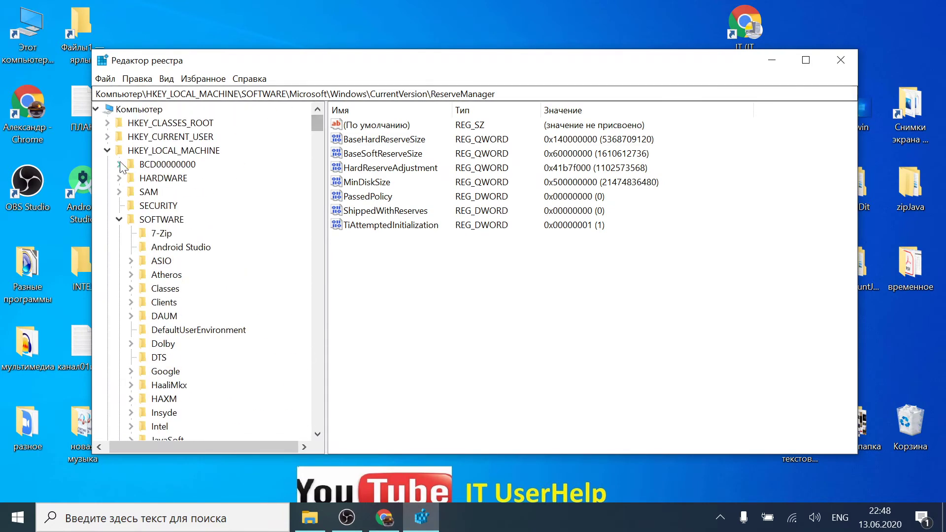
{"action": "left_click", "coordinate": [106, 150]}
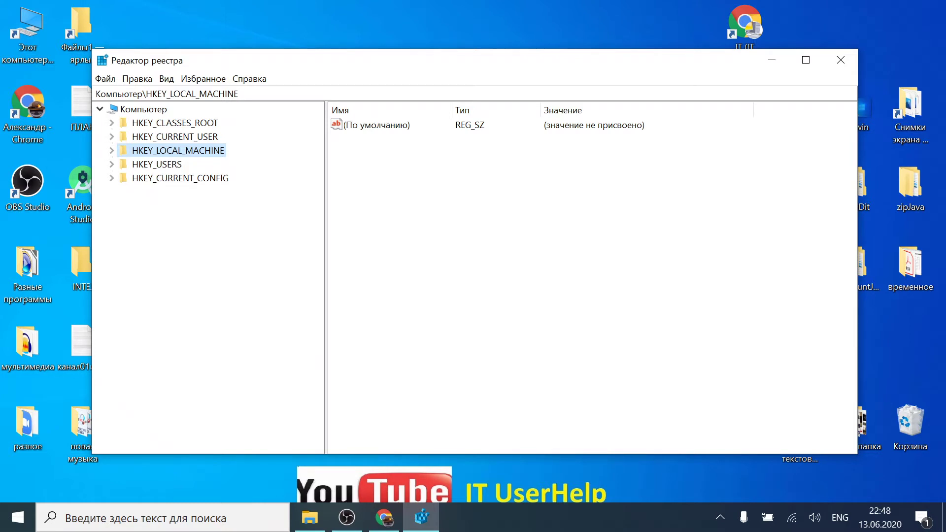
{"action": "left_click", "coordinate": [105, 79]}
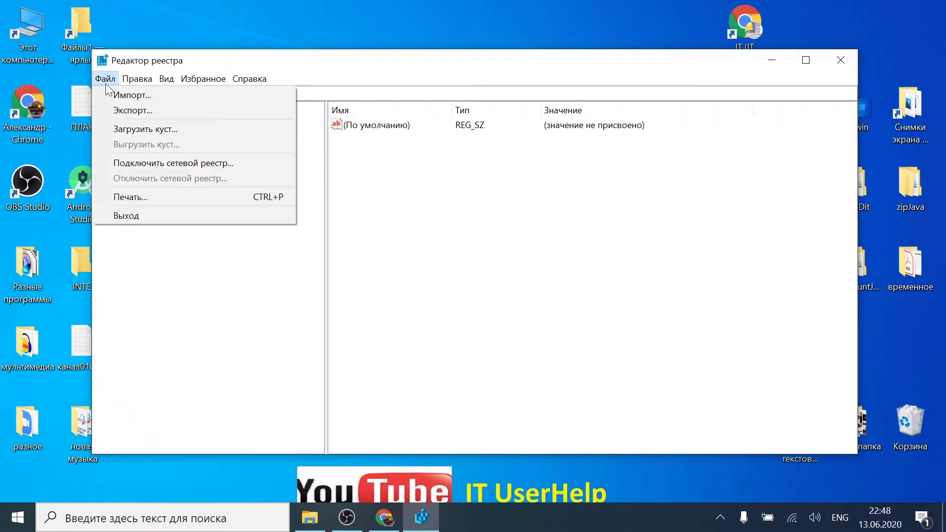
{"action": "left_click", "coordinate": [143, 110]}
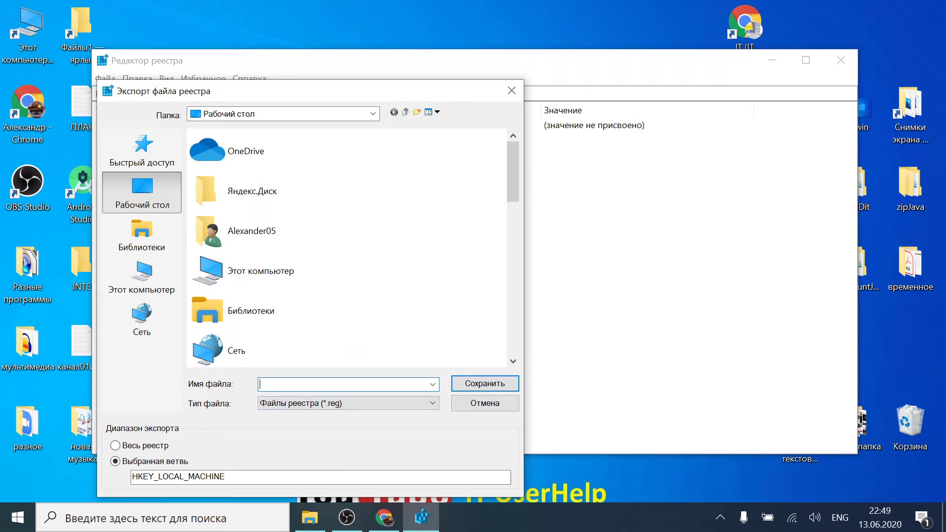
{"action": "type", "text": "13062020kjhkjfsh"}
{"action": "key", "text": "BackSpace"}
{"action": "key", "text": "BackSpace"}
{"action": "key", "text": "BackSpace"}
{"action": "key", "text": "BackSpace"}
{"action": "key", "text": "BackSpace"}
{"action": "key", "text": "BackSpace"}
{"action": "key", "text": "BackSpace"}
{"action": "key", "text": "BackSpace"}
{"action": "key", "text": "BackSpace"}
{"action": "key", "text": "BackSpace"}
{"action": "key", "text": "BackSpace"}
{"action": "key", "text": "BackSpace"}
{"action": "key", "text": "BackSpace"}
{"action": "key", "text": "BackSpace"}
{"action": "key", "text": "BackSpace"}
{"action": "key", "text": "BackSpace"}
{"action": "type", "text": "13062020"}
{"action": "left_click", "coordinate": [460, 385]}
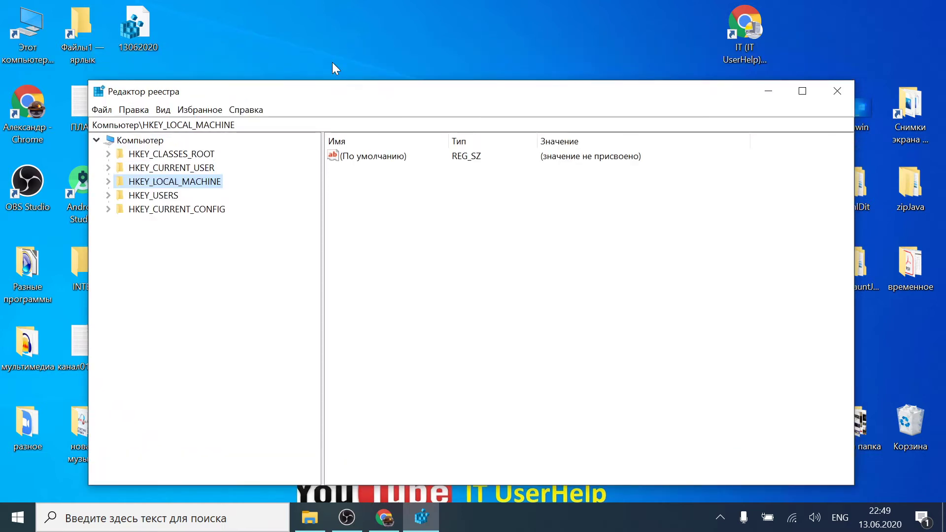
{"action": "left_click_drag", "start_coordinate": [301, 64], "coordinate": [244, 65]}
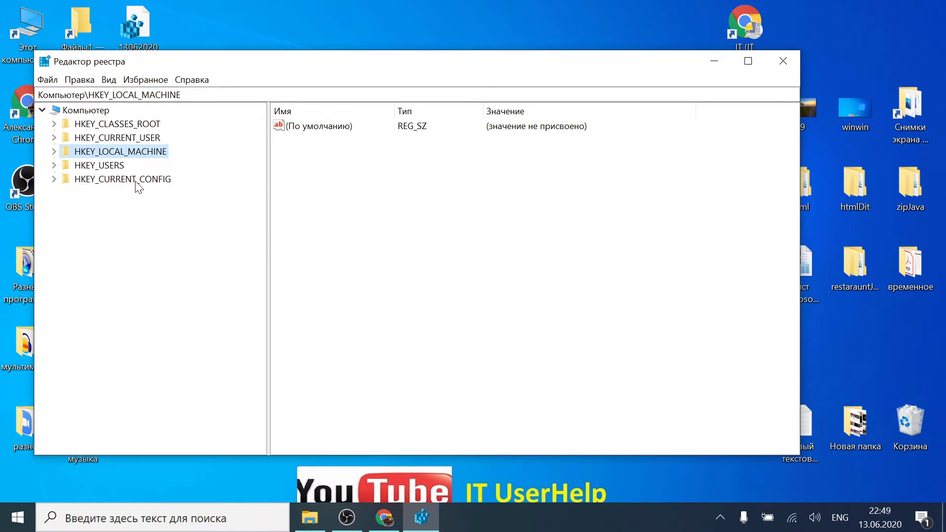
{"action": "left_click", "coordinate": [56, 166]}
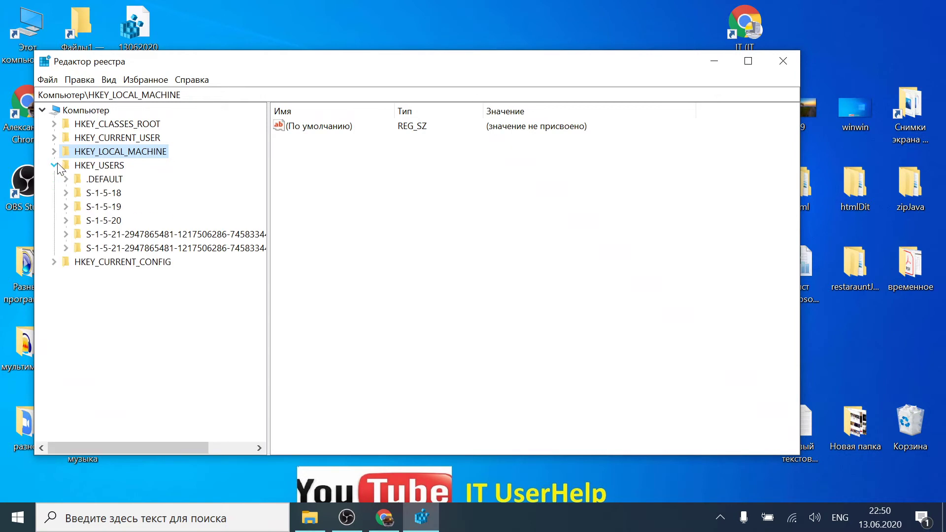
{"action": "left_click", "coordinate": [56, 166]}
{"action": "left_click", "coordinate": [54, 138]}
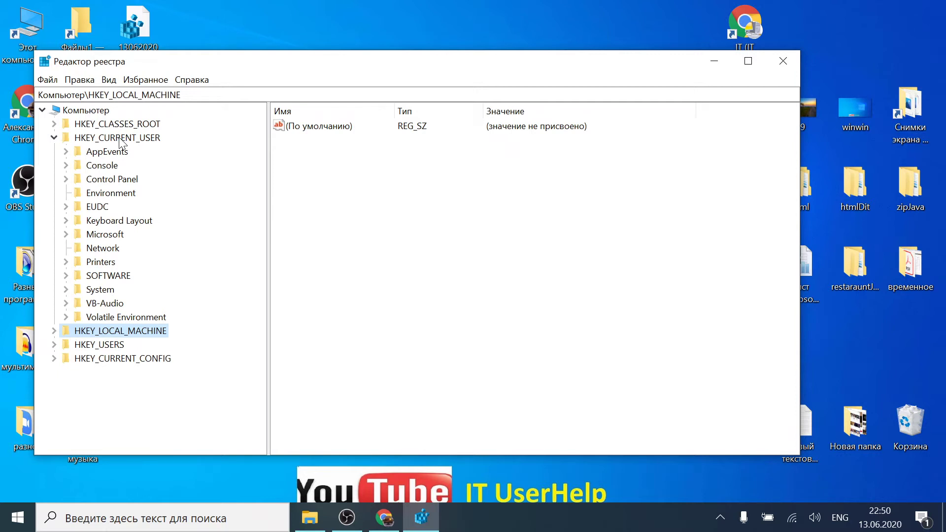
{"action": "left_click", "coordinate": [147, 140]}
{"action": "left_click", "coordinate": [54, 138]}
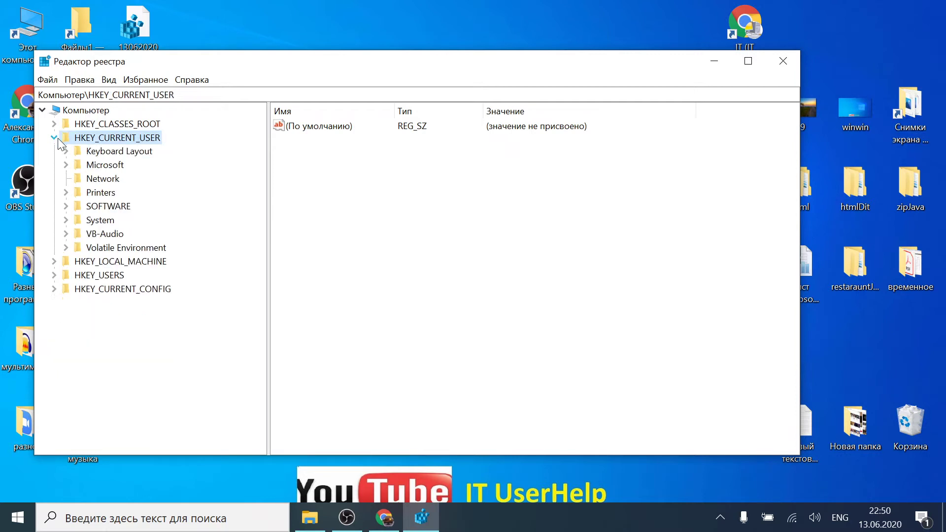
{"action": "left_click", "coordinate": [96, 165]}
{"action": "left_click", "coordinate": [91, 140]}
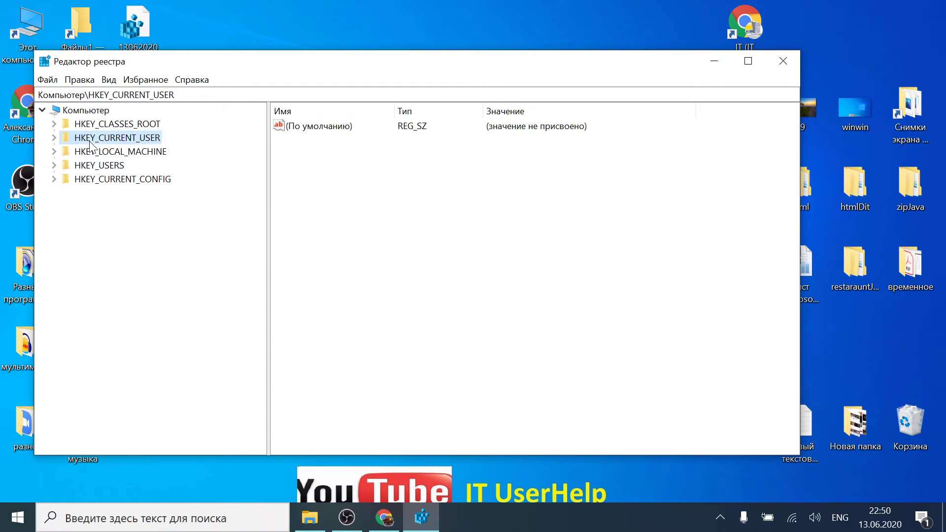
Expand HKEY_CURRENT_USER\SOFTWARE\Microsoft\Windows in the registry tree and select the Windows key.
{"action": "left_click", "coordinate": [55, 138]}
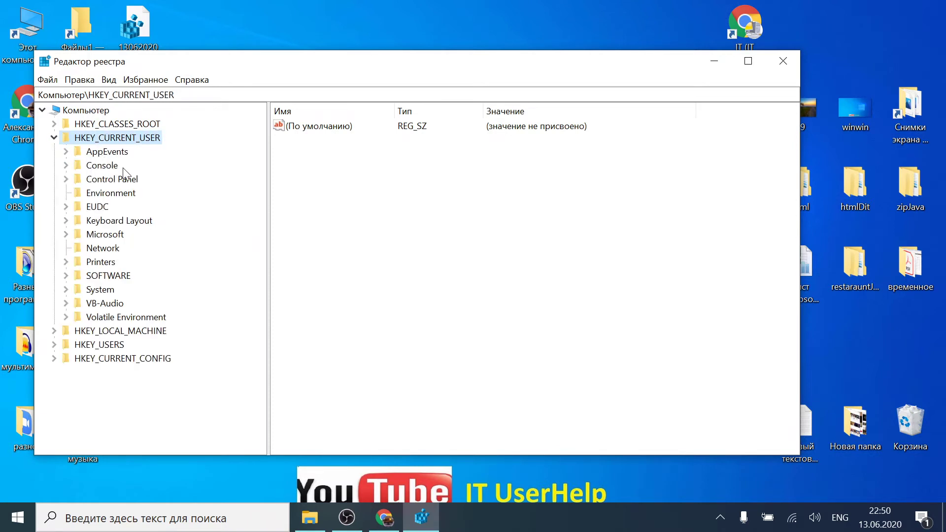
{"action": "left_click", "coordinate": [65, 276]}
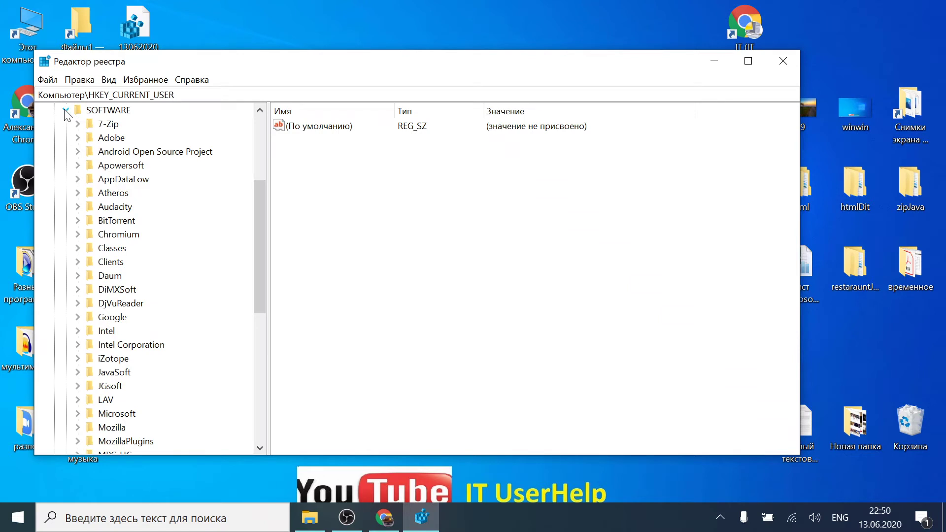
{"action": "scroll", "coordinate": [65, 236], "scroll_direction": "up", "scroll_amount": 2}
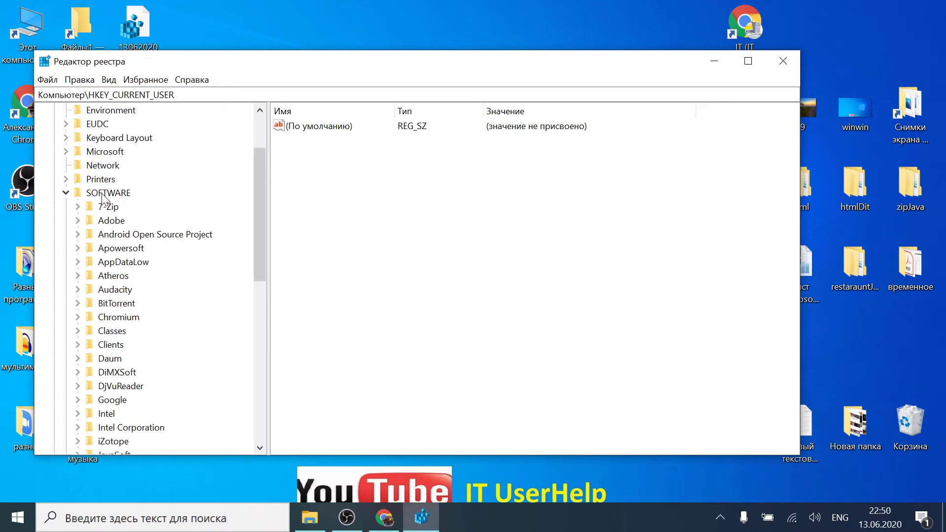
{"action": "scroll", "coordinate": [180, 281], "scroll_direction": "down", "scroll_amount": 5}
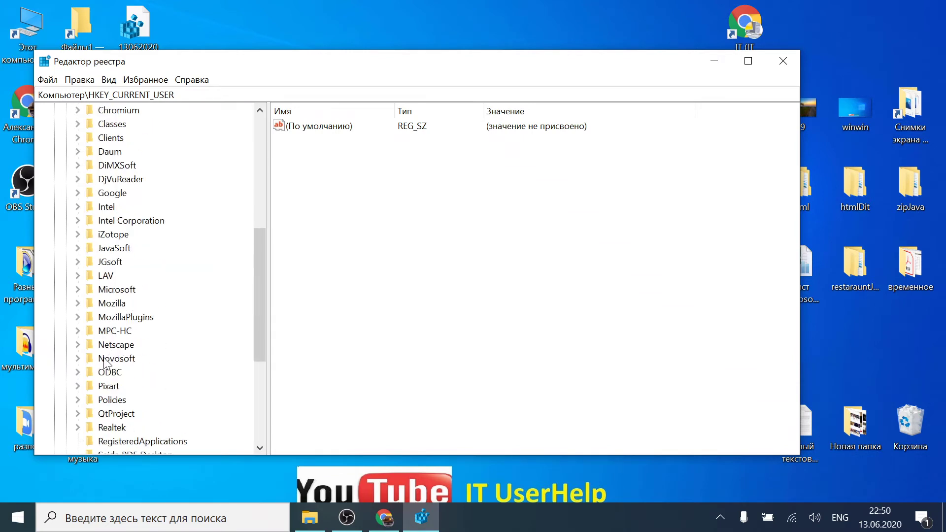
{"action": "left_click", "coordinate": [78, 291]}
{"action": "scroll", "coordinate": [173, 291], "scroll_direction": "down", "scroll_amount": 19}
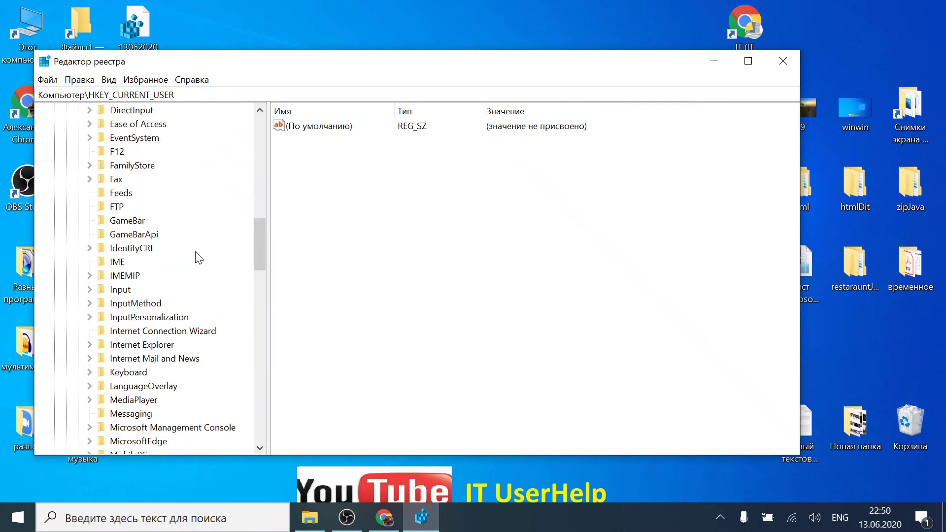
{"action": "scroll", "coordinate": [172, 294], "scroll_direction": "down", "scroll_amount": 4}
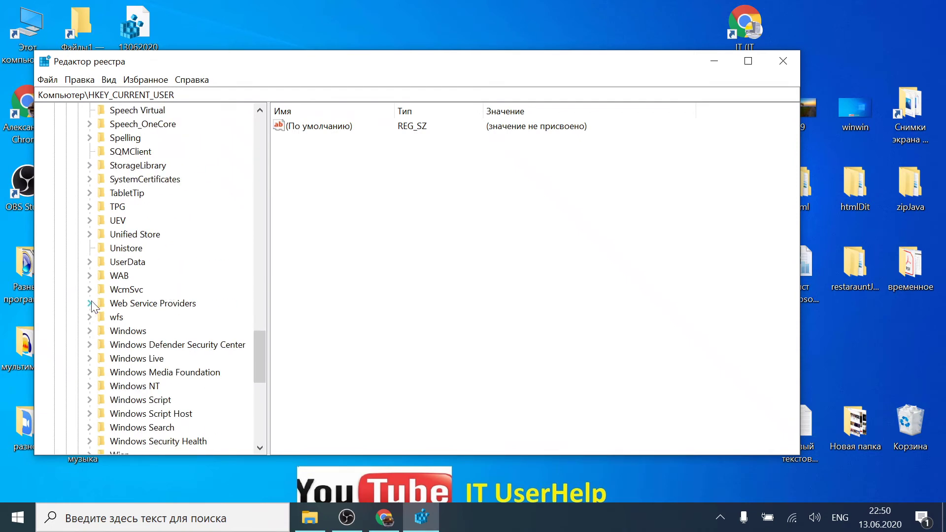
{"action": "scroll", "coordinate": [99, 306], "scroll_direction": "down", "scroll_amount": 3}
{"action": "left_click", "coordinate": [89, 206]}
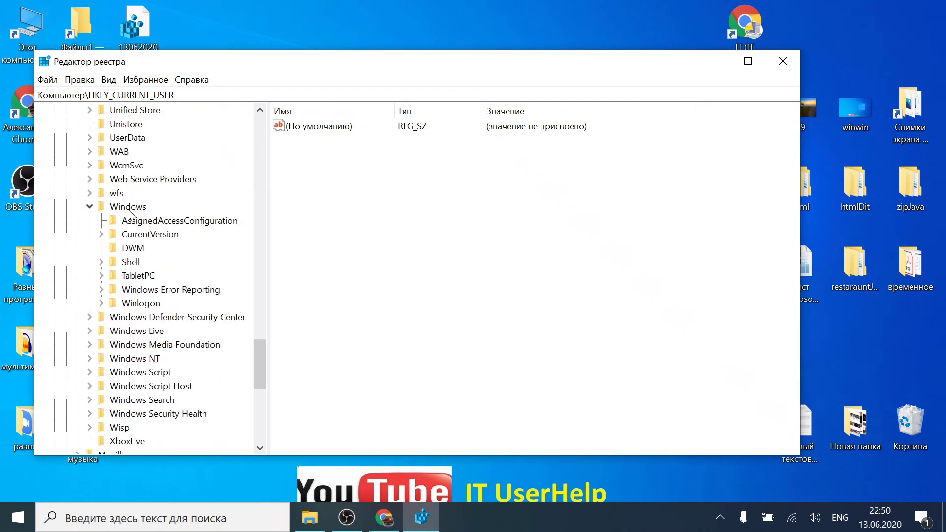
{"action": "left_click", "coordinate": [133, 207]}
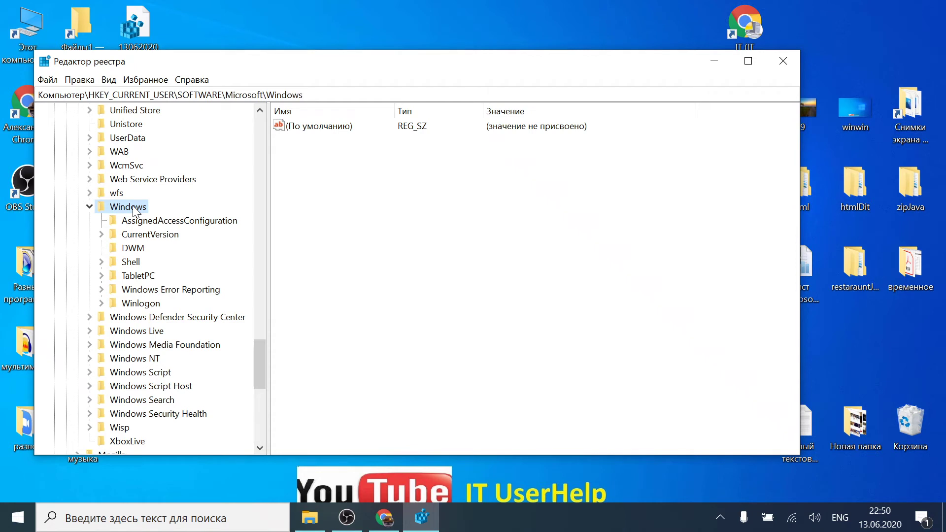
Expand CurrentVersion\Explorer under the Windows key and open the Advanced key to list its values.
{"action": "left_click", "coordinate": [129, 239]}
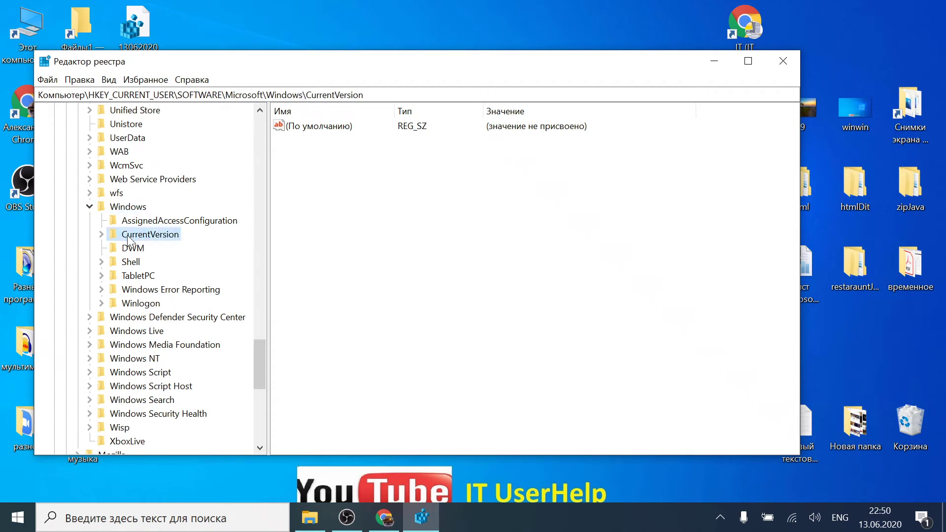
{"action": "left_click", "coordinate": [102, 236]}
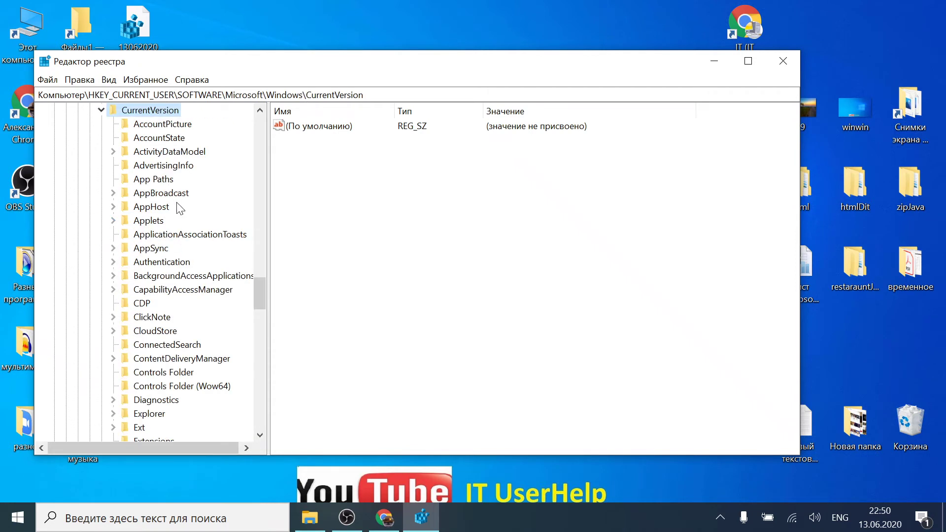
{"action": "scroll", "coordinate": [182, 231], "scroll_direction": "down", "scroll_amount": 4}
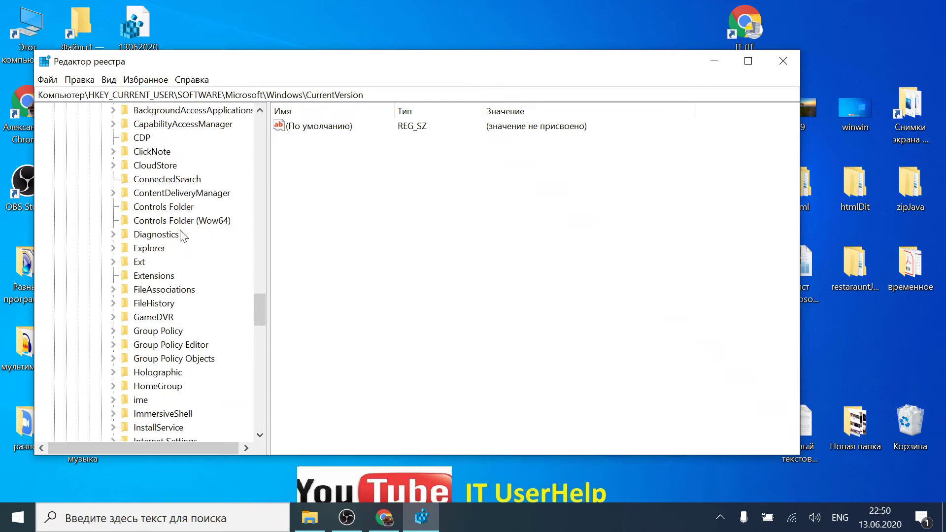
{"action": "left_click", "coordinate": [116, 249]}
{"action": "scroll", "coordinate": [153, 195], "scroll_direction": "up", "scroll_amount": 1}
{"action": "left_click", "coordinate": [150, 153]}
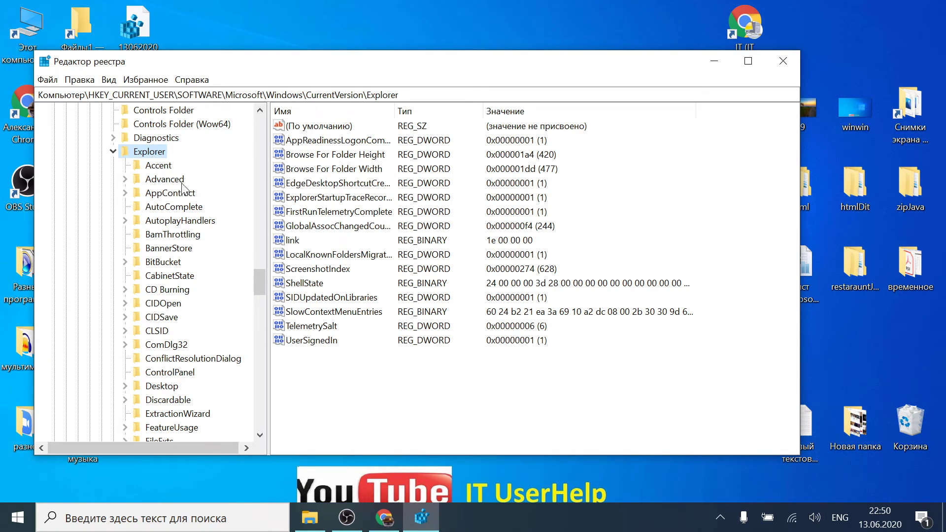
{"action": "left_click", "coordinate": [138, 178]}
{"action": "double_click", "coordinate": [138, 180]}
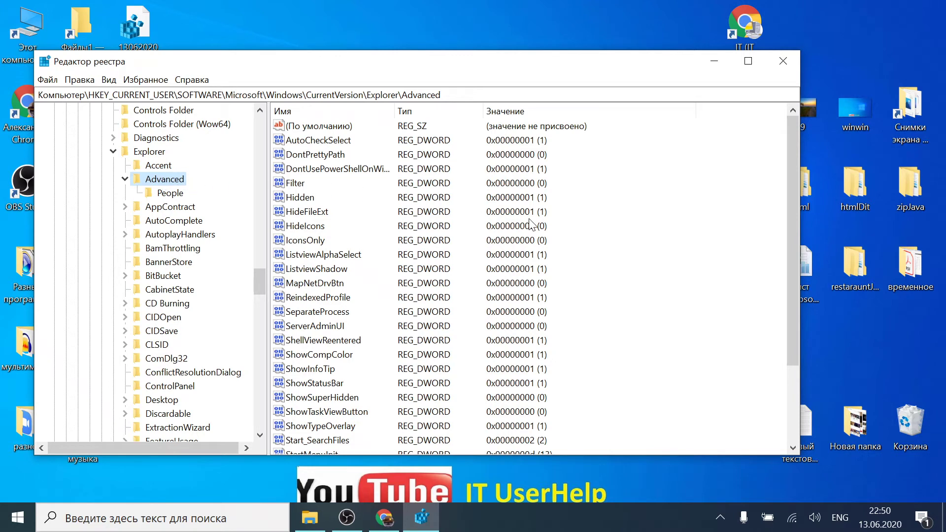
{"action": "scroll", "coordinate": [637, 300], "scroll_direction": "down", "scroll_amount": 3}
{"action": "scroll", "coordinate": [640, 302], "scroll_direction": "up", "scroll_amount": 3}
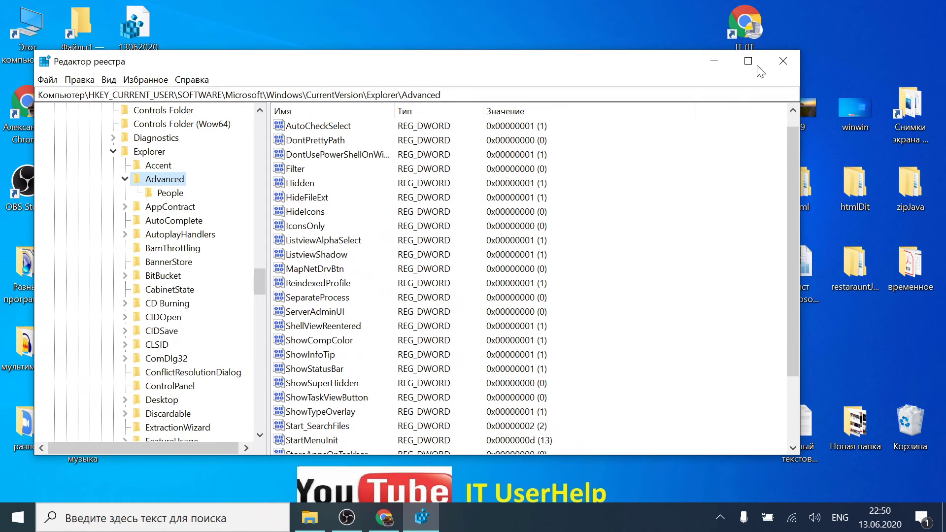
Maximize the registry window and create a 32-bit DWORD value named ShowSecondsInSystemClock in the Advanced key.
{"action": "left_click", "coordinate": [748, 61]}
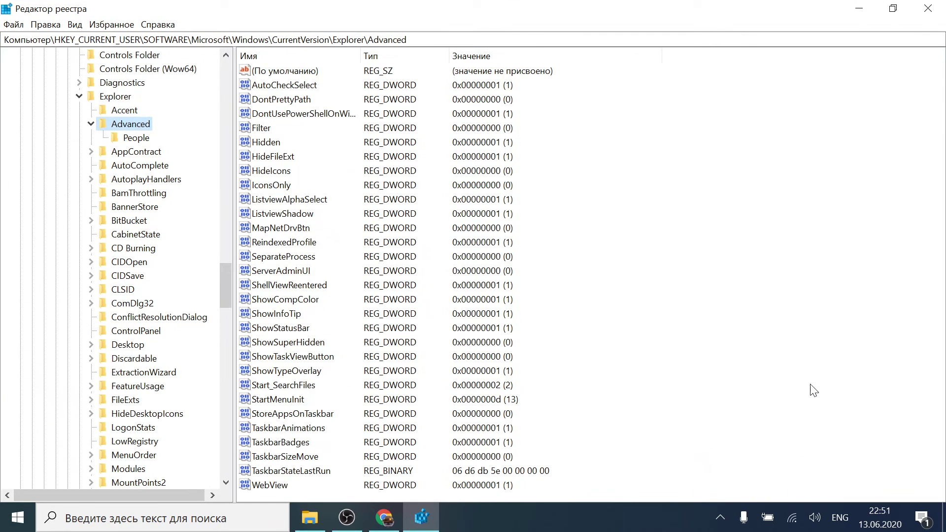
{"action": "right_click", "coordinate": [825, 466]}
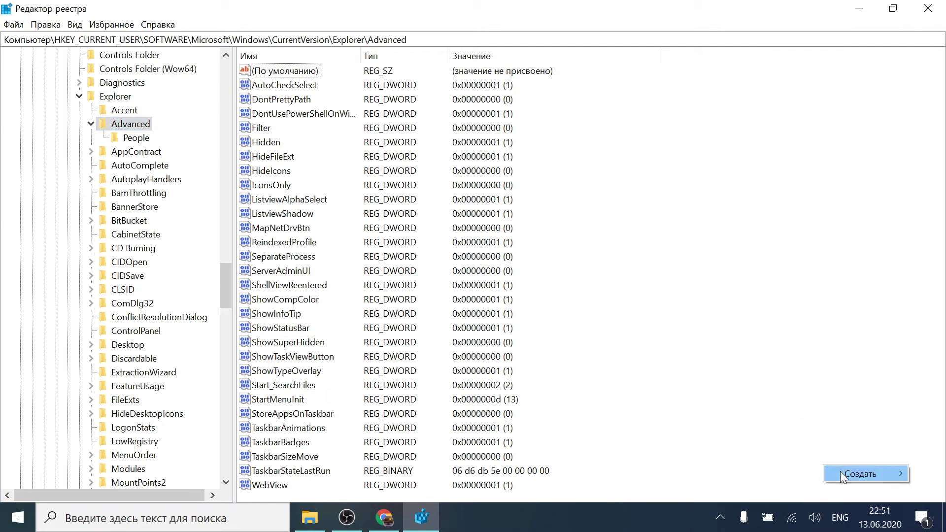
{"action": "mouse_move", "coordinate": [841, 471]}
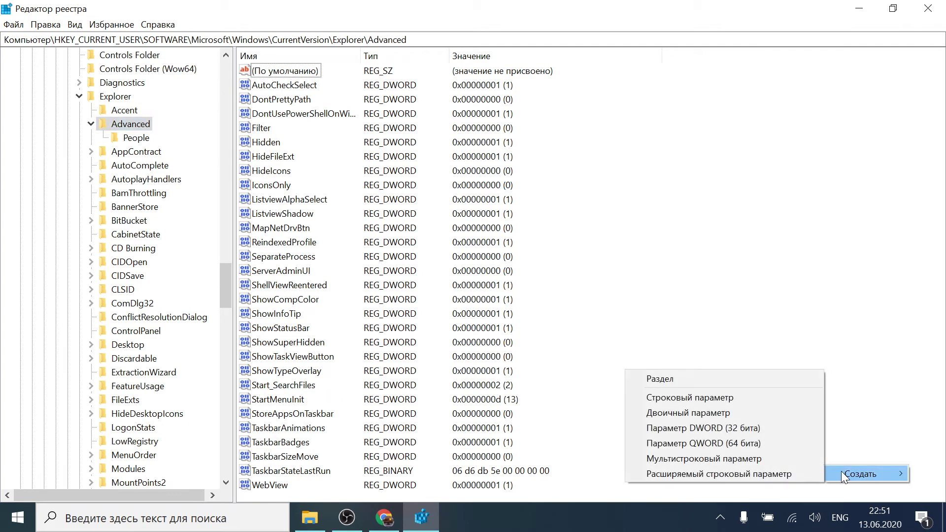
{"action": "left_click", "coordinate": [767, 427]}
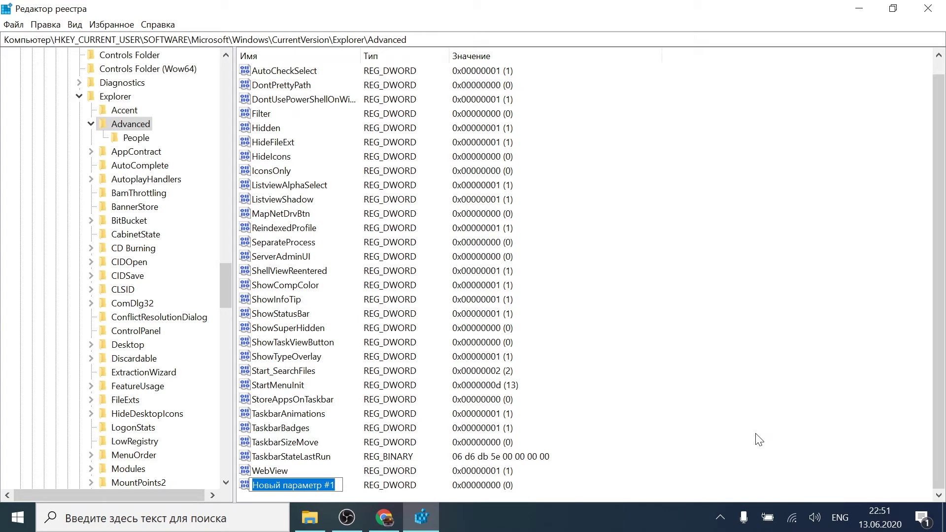
{"action": "key", "text": "BackSpace"}
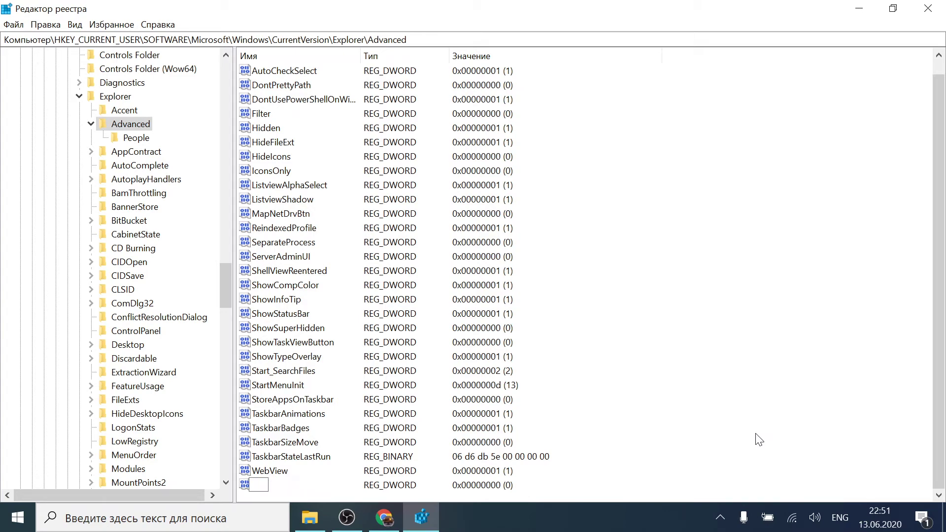
{"action": "type", "text": "ShowSecondsIn"}
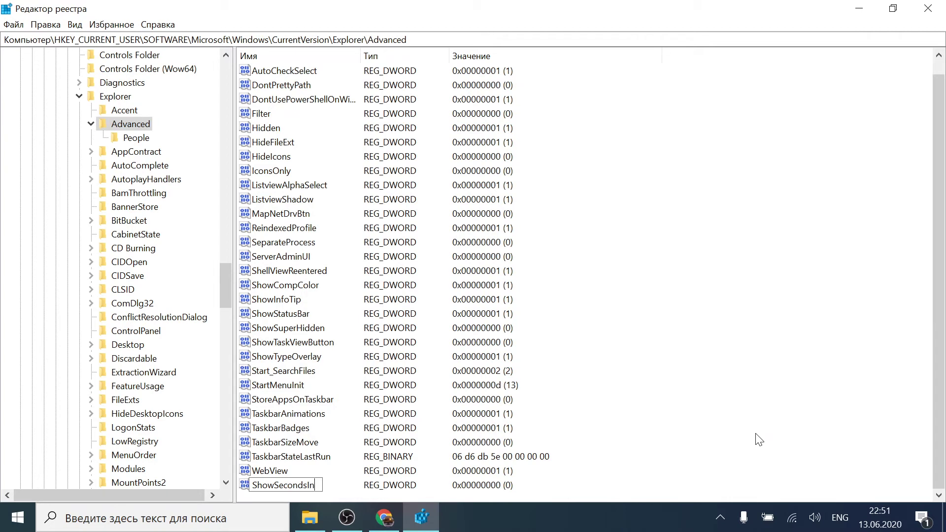
{"action": "type", "text": "SystemClock"}
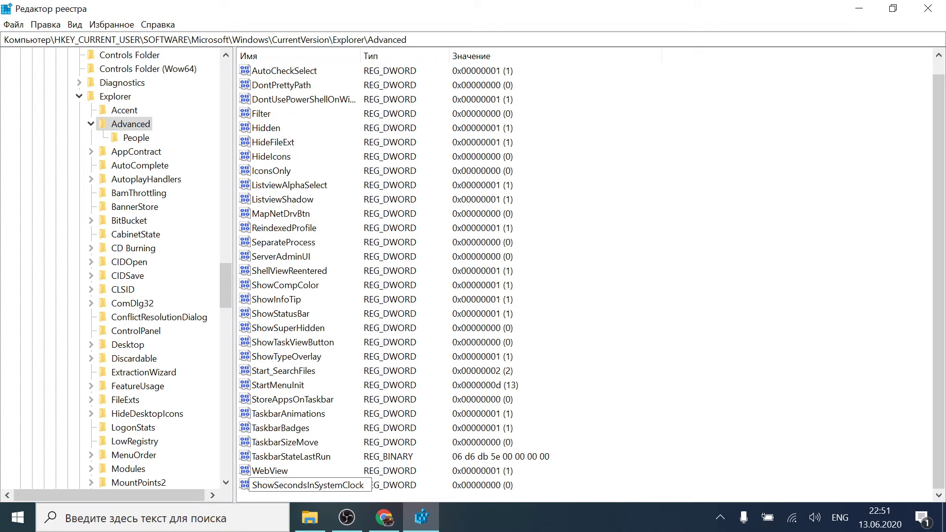
{"action": "key", "text": "shift+Right"}
{"action": "key", "text": "shift+Left"}
{"action": "key", "text": "Left"}
{"action": "key", "text": "shift+Right"}
{"action": "key", "text": "shift+Right"}
{"action": "key", "text": "shift+Right"}
{"action": "key", "text": "shift+Right"}
{"action": "key", "text": "shift+Right"}
{"action": "key", "text": "shift+Right"}
{"action": "left_click", "coordinate": [318, 485]}
{"action": "key", "text": "shift+End"}
{"action": "key", "text": "End"}
{"action": "key", "text": "Return"}
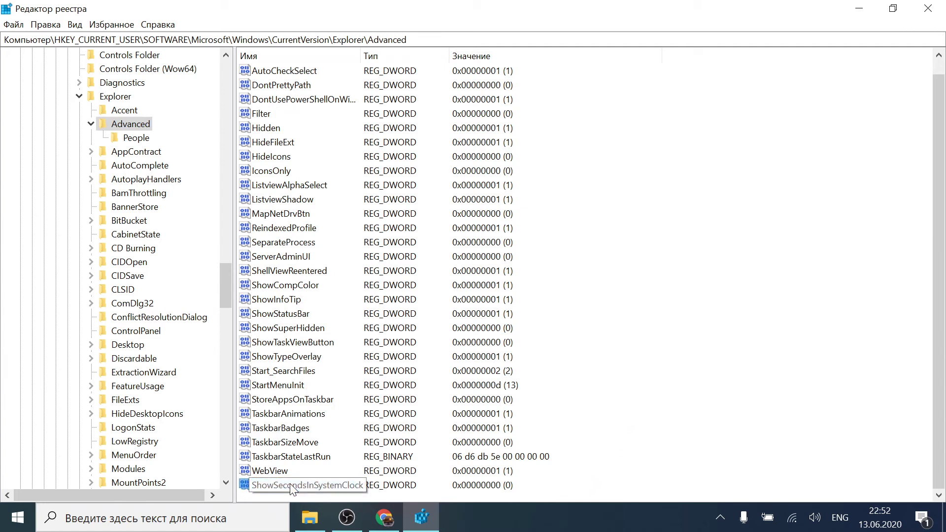
Set the ShowSecondsInSystemClock value data to 1.
{"action": "double_click", "coordinate": [331, 484]}
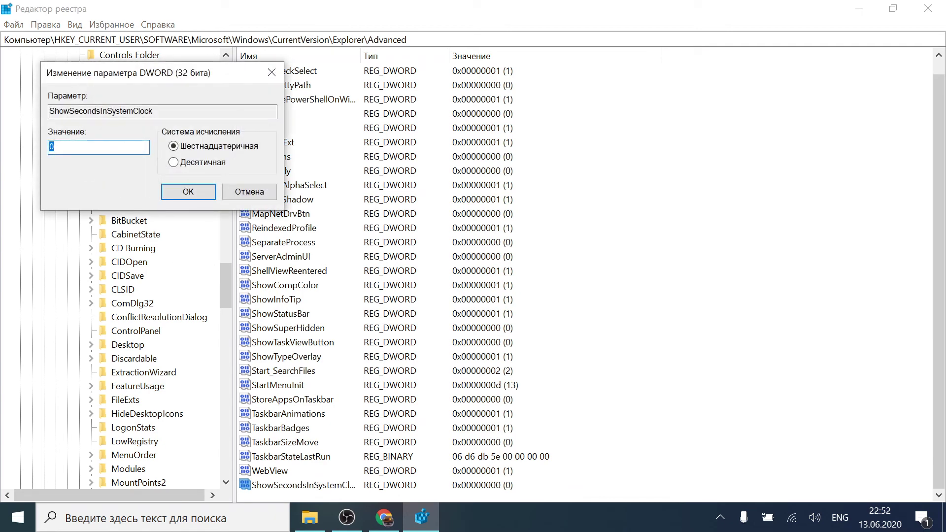
{"action": "key", "text": "Right"}
{"action": "key", "text": "BackSpace"}
{"action": "type", "text": "1"}
{"action": "left_click", "coordinate": [173, 191]}
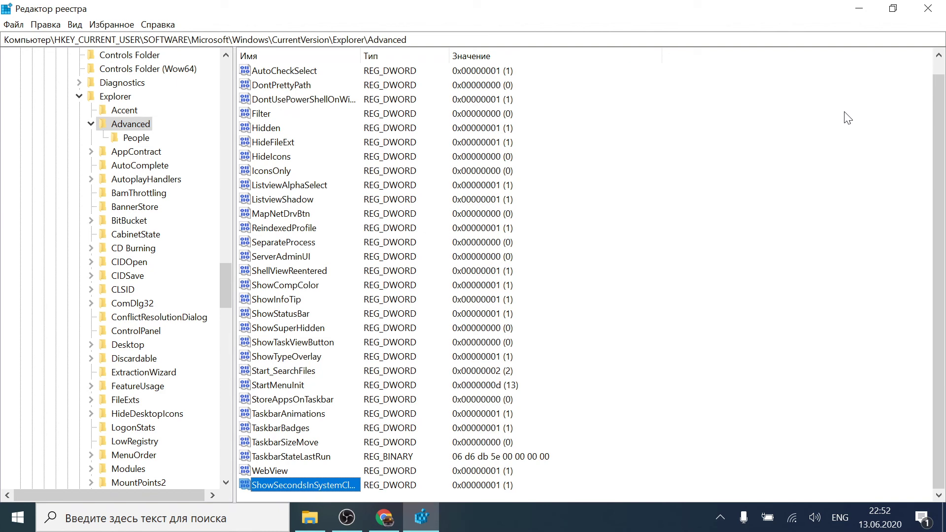
Set the ShowSecondsInSystemClock value data to 0.
{"action": "double_click", "coordinate": [306, 484]}
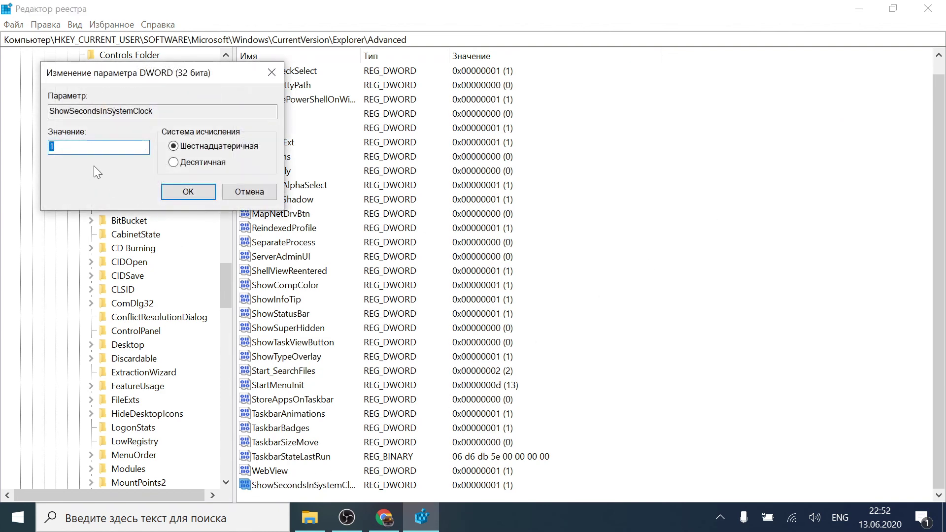
{"action": "type", "text": "1"}
{"action": "key", "text": "BackSpace"}
{"action": "type", "text": "0"}
{"action": "left_click", "coordinate": [188, 191]}
Delete the ShowSecondsInSystemClock value from the Advanced key.
{"action": "right_click", "coordinate": [303, 483]}
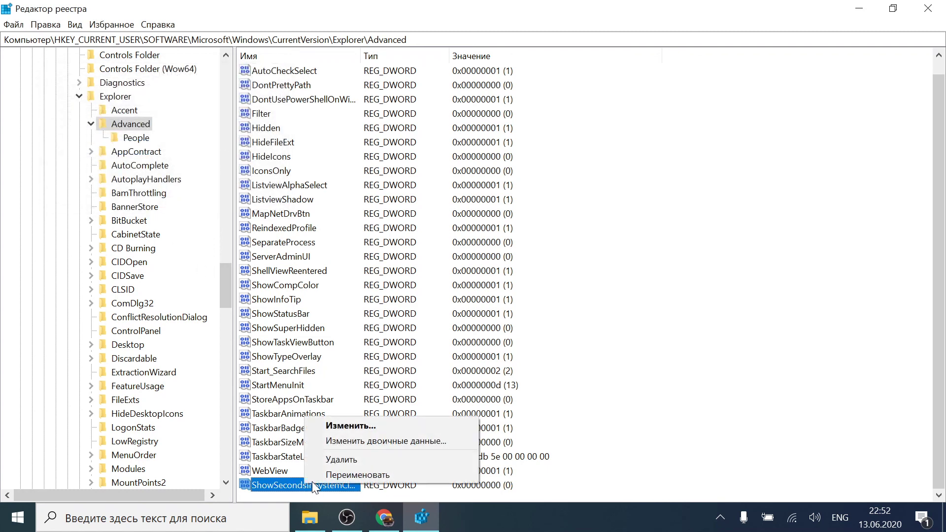
{"action": "left_click", "coordinate": [332, 462]}
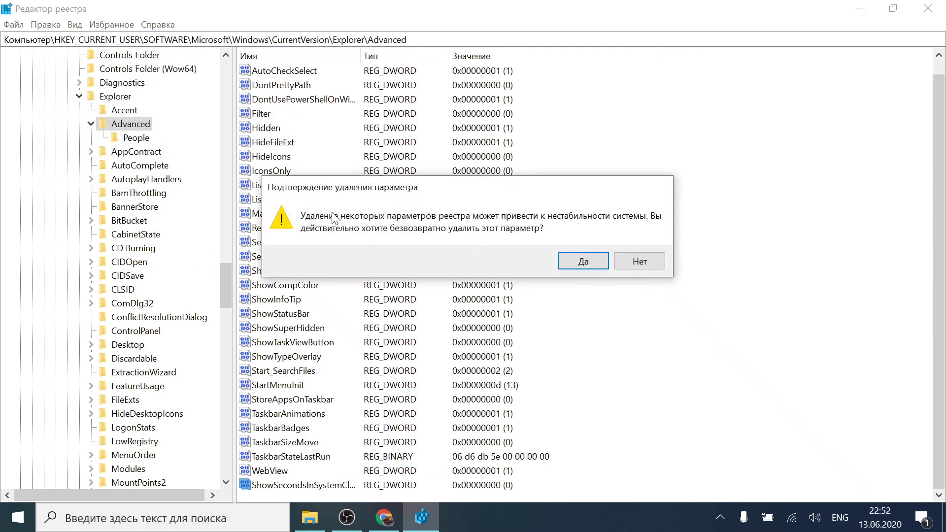
{"action": "left_click", "coordinate": [577, 261]}
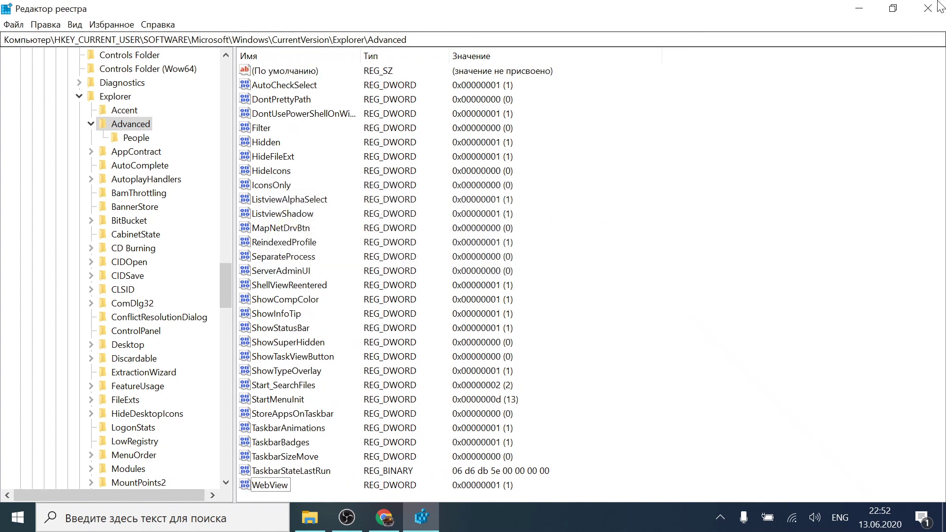